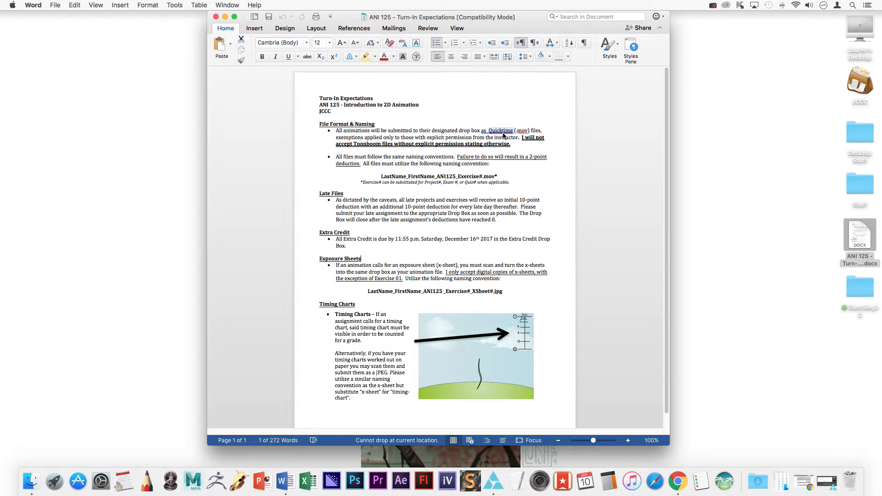
Minimize the Word Turn-In Expectations document and restore the Exercise_02 scene in Harmony.
left_click(224, 17)
left_click(809, 482)
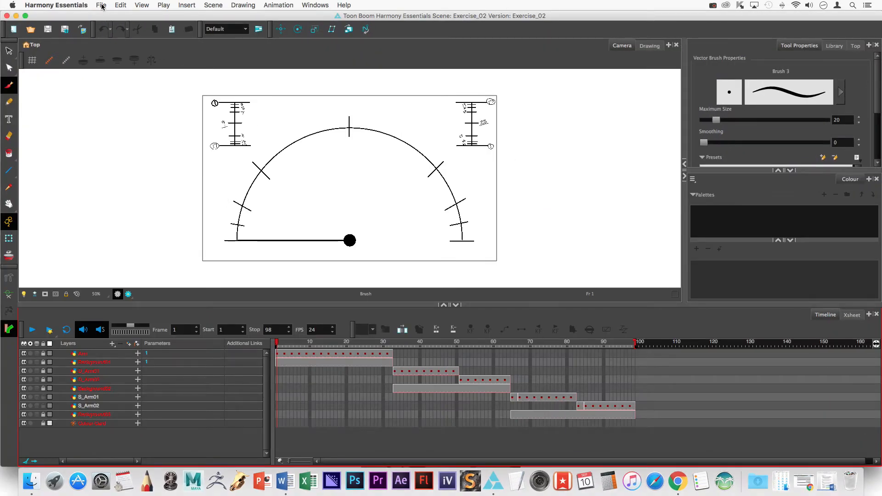
left_click(101, 5)
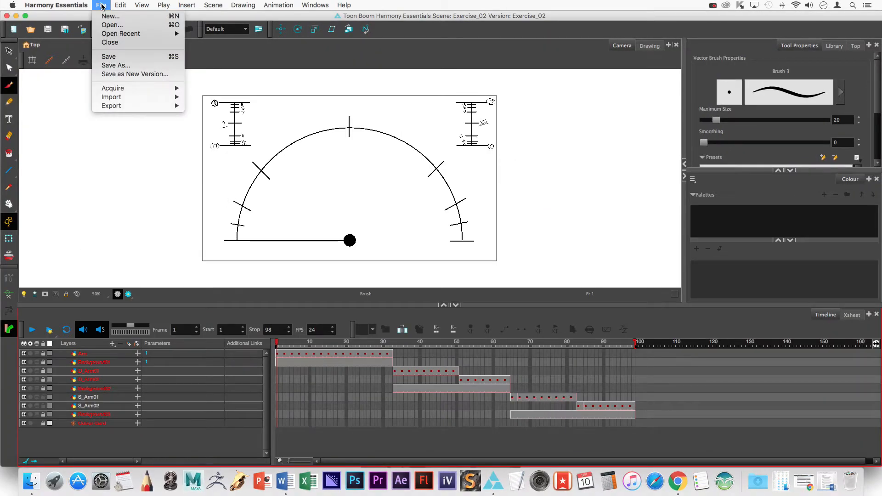
mouse_move(124, 96)
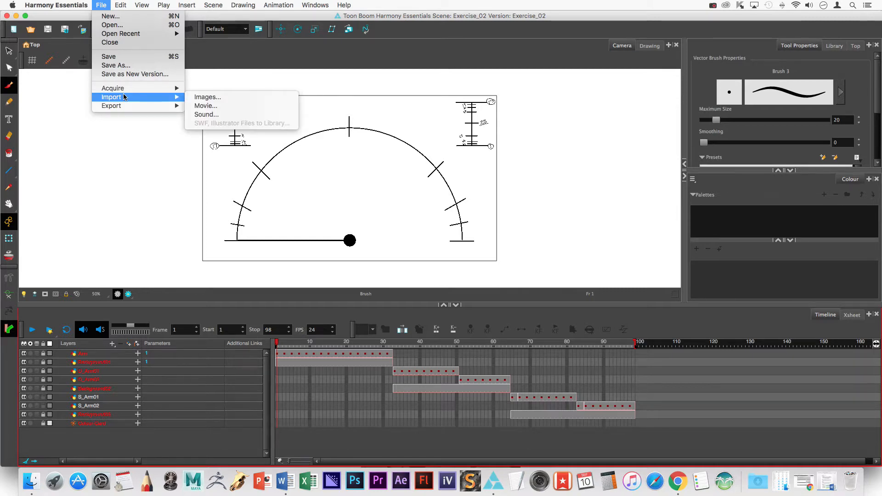
left_click(472, 18)
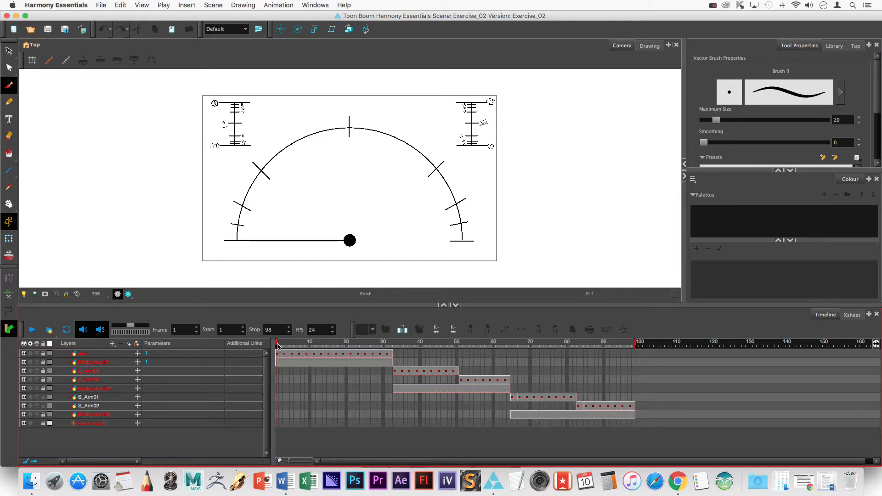
mouse_move(279, 345)
left_mouse_down()
mouse_move(372, 354)
mouse_move(257, 347)
mouse_move(637, 356)
mouse_move(502, 366)
mouse_move(271, 350)
left_mouse_up()
left_click(100, 5)
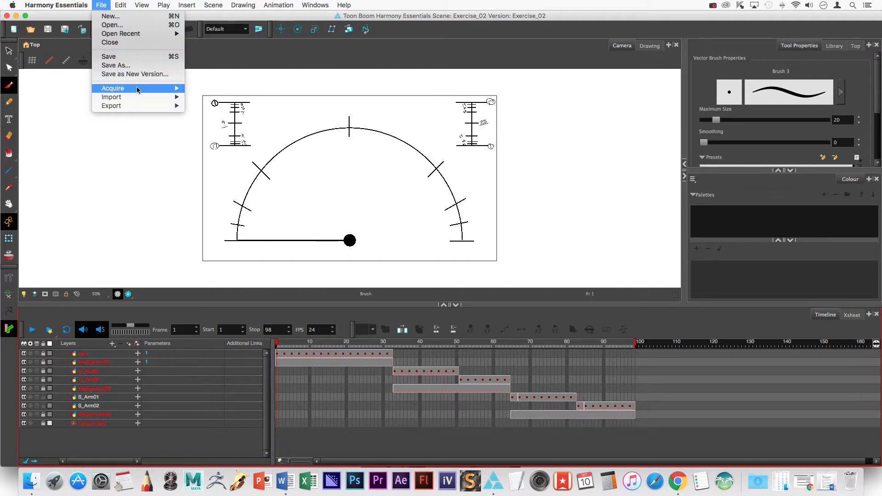
mouse_move(137, 107)
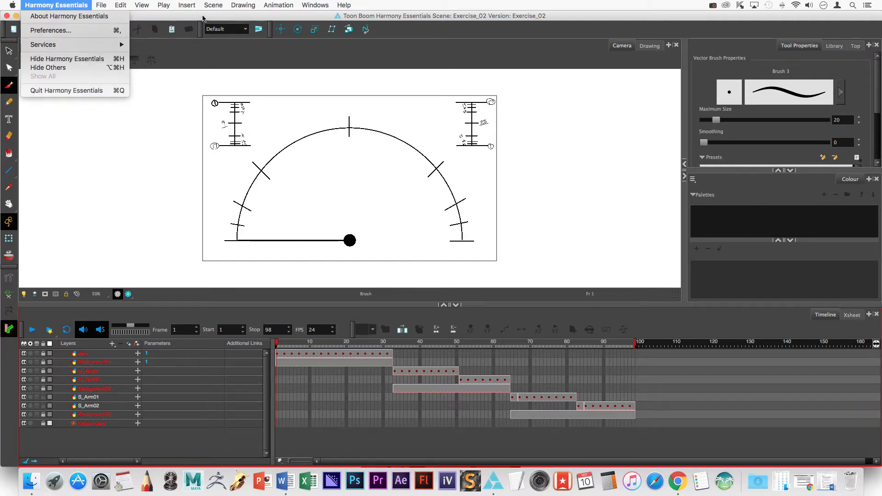
left_click(203, 18)
Make a new desktop folder named 'Ex 02 Image Sequence' and drag it below Exercise_02.
left_click(16, 15)
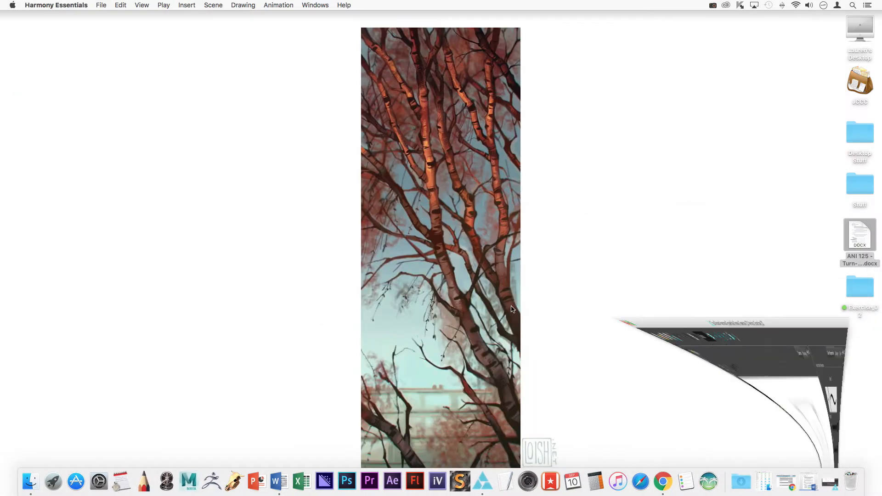
right_click(640, 272)
left_click(645, 272)
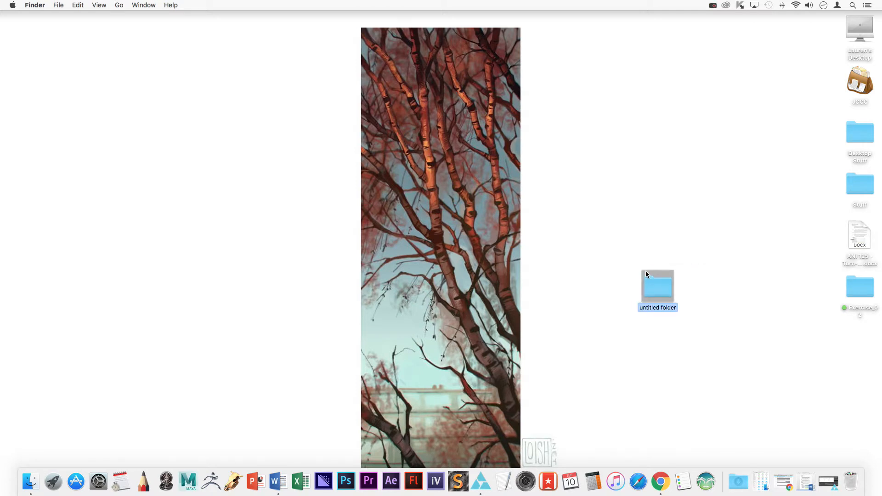
type("Ex_02_Image")
key("BackSpace")
key("BackSpace")
key("BackSpace")
key("BackSpace")
key("BackSpace")
key("BackSpace")
key("BackSpace")
key("BackSpace")
key("BackSpace")
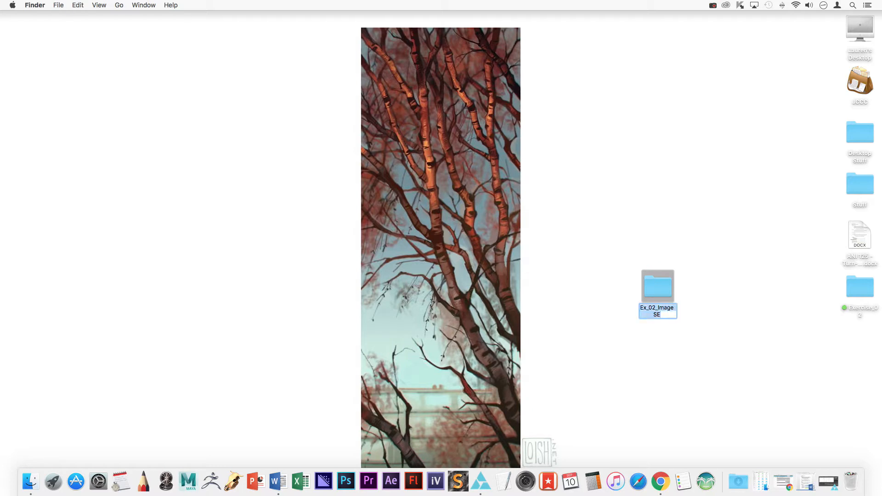
type("02 Iage")
key("BackSpace")
key("BackSpace")
key("BackSpace")
type("mage Sequence")
key("Return")
left_click_drag(662, 287, 860, 340)
Preview the arm animation, then open File > Export > Images with the prefix changed to 'Ex02-'.
left_click(832, 490)
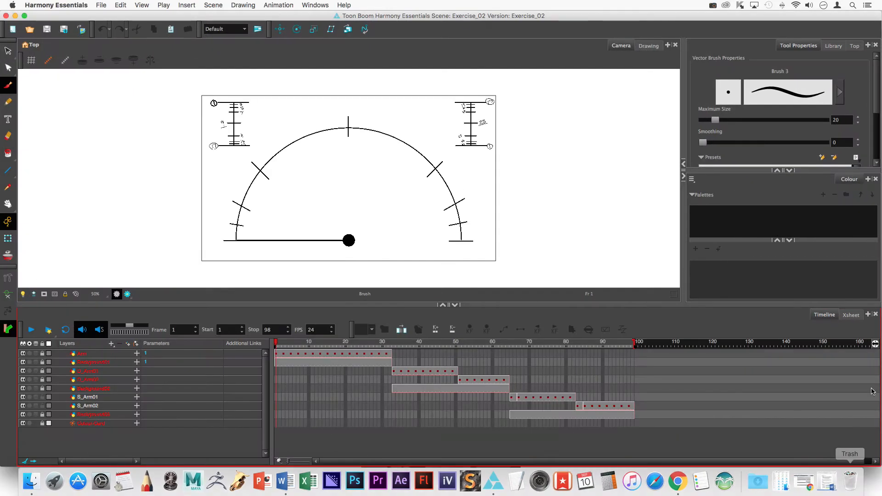
left_click_drag(293, 351, 234, 399)
left_click(97, 5)
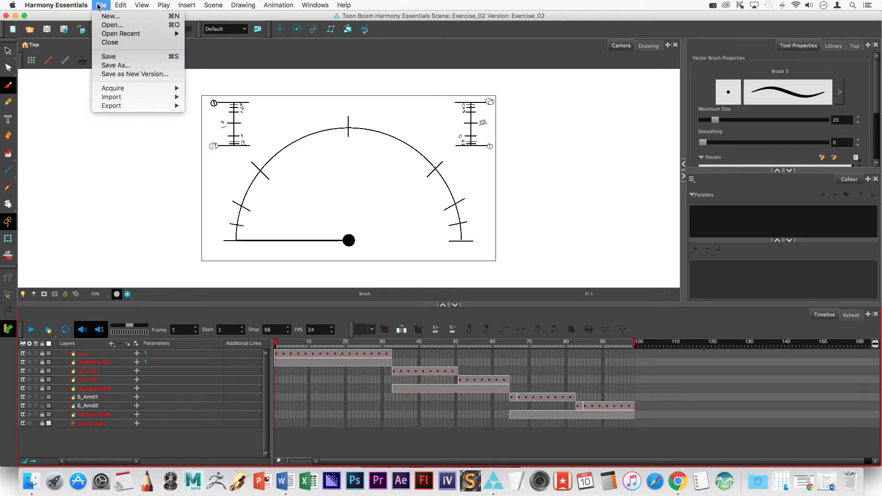
mouse_move(141, 106)
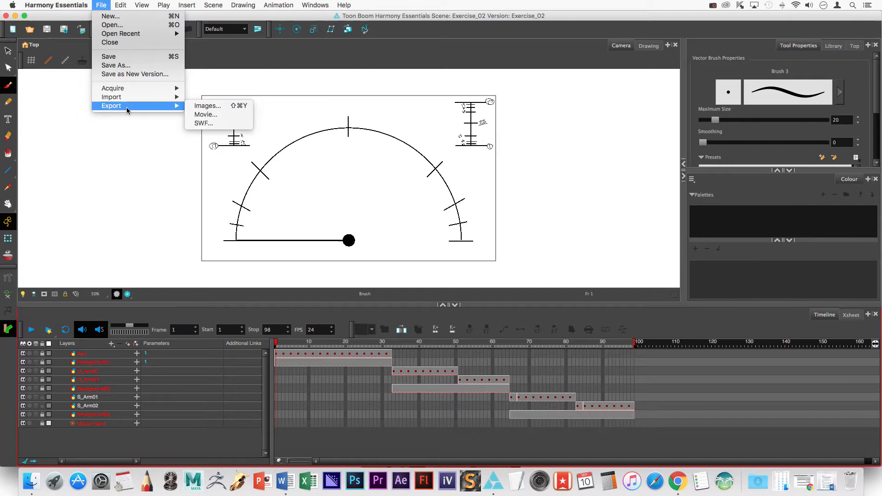
left_click(204, 107)
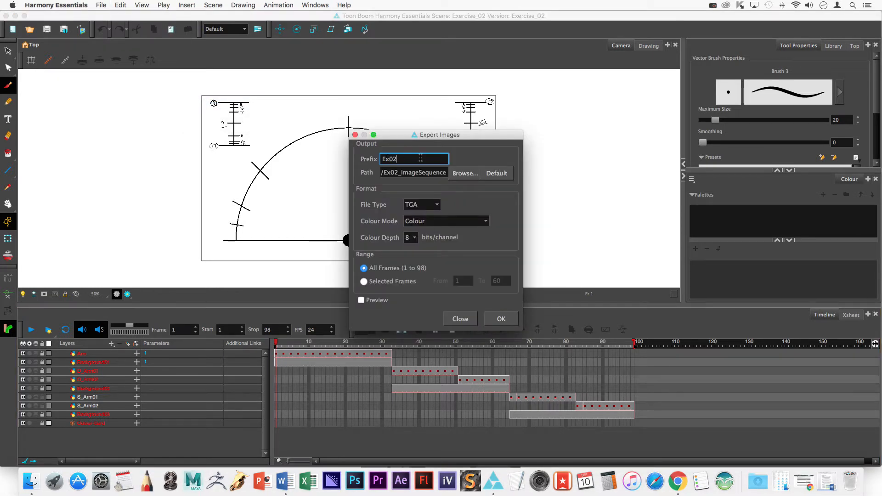
type("-")
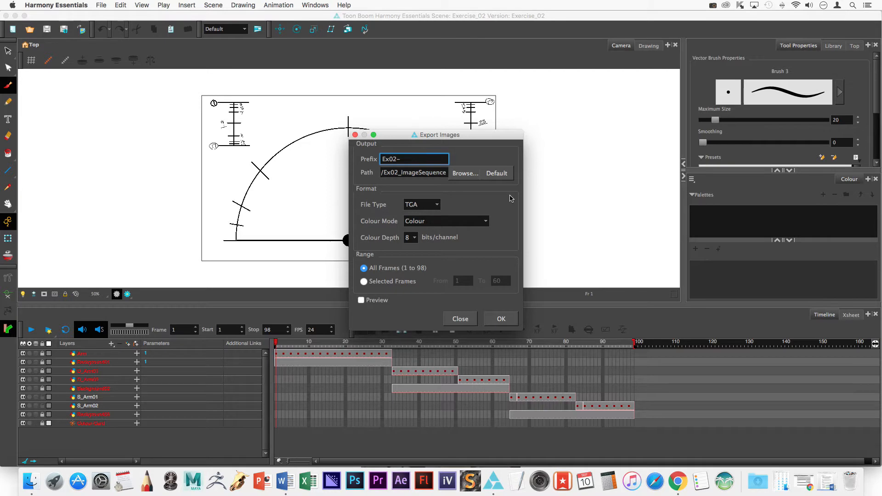
Export all frames 1–98 into the Desktop's Ex 02 Image Sequence folder.
left_click(454, 179)
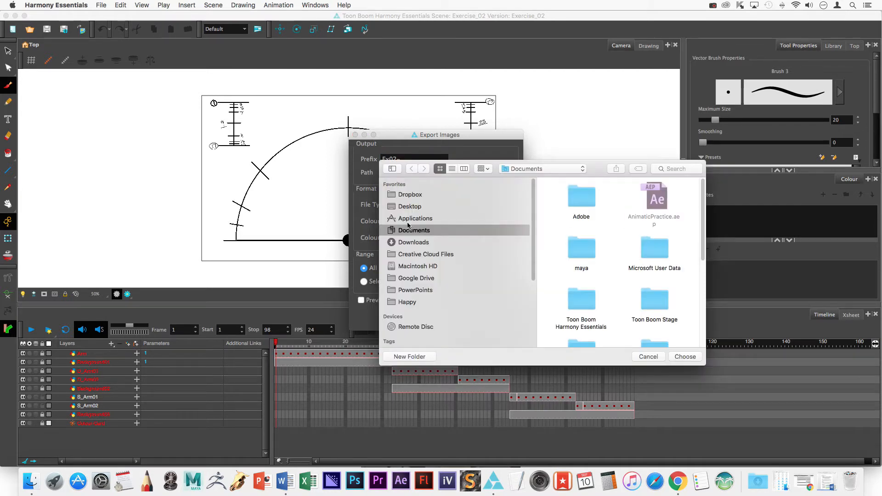
left_click(405, 206)
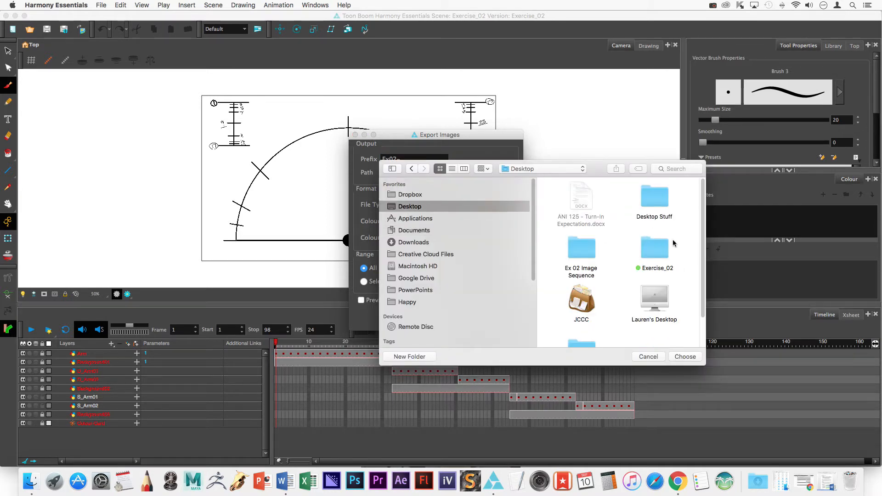
double_click(588, 249)
left_click(684, 357)
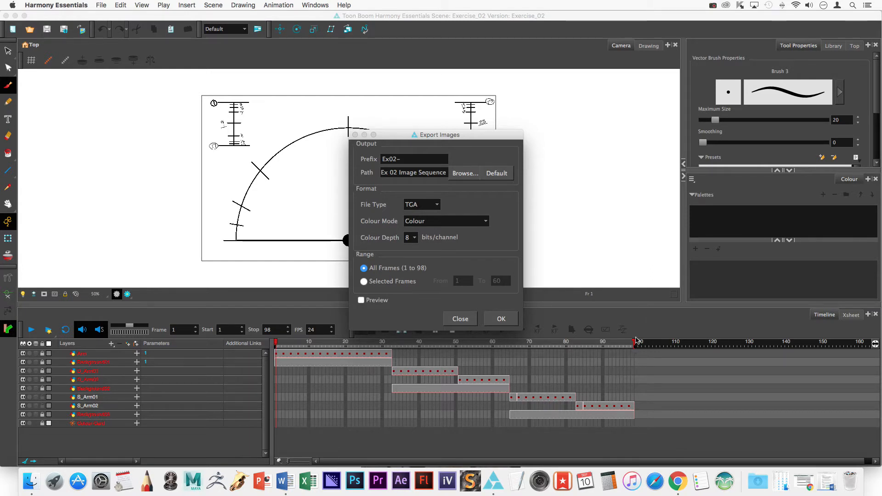
left_click(383, 281)
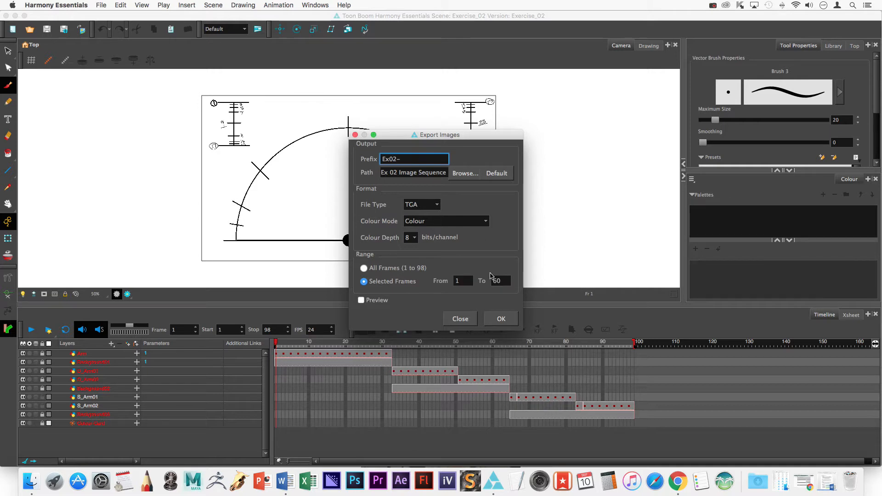
left_click(368, 269)
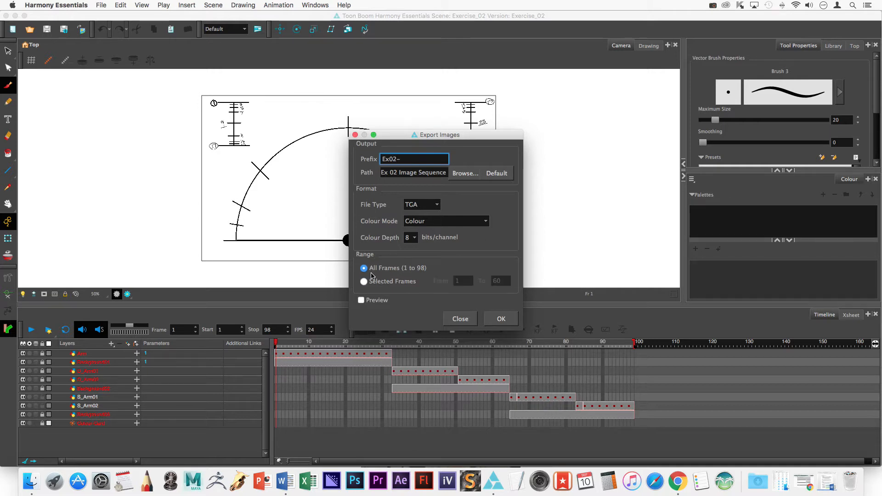
left_click(502, 319)
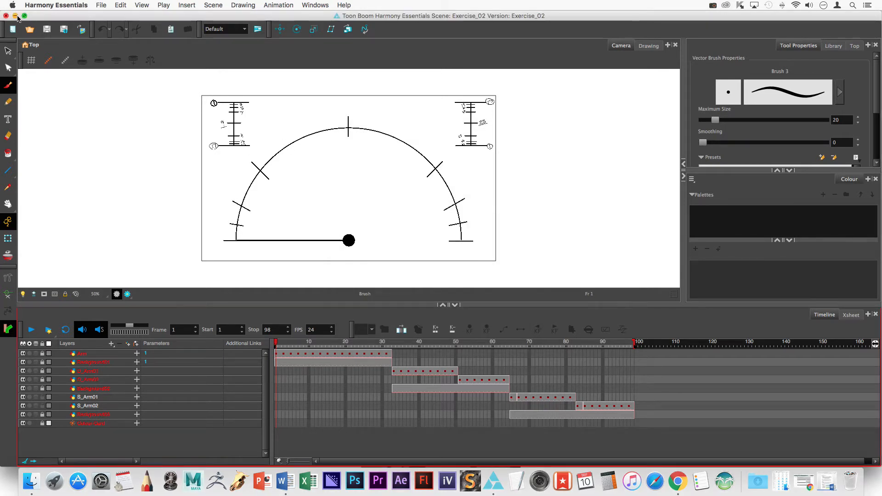
Check the Ex 02 Image Sequence folder holds Ex02-1.tga through Ex02-98.tga, then close it.
left_click(16, 18)
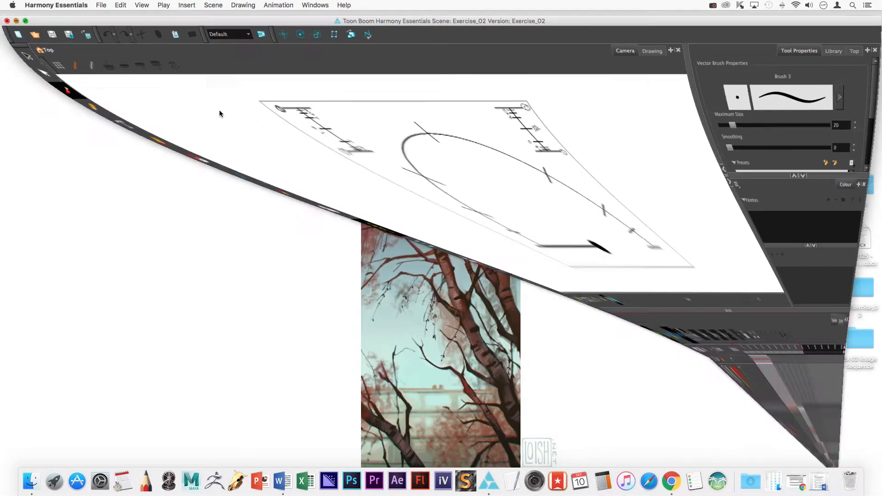
left_click(863, 342)
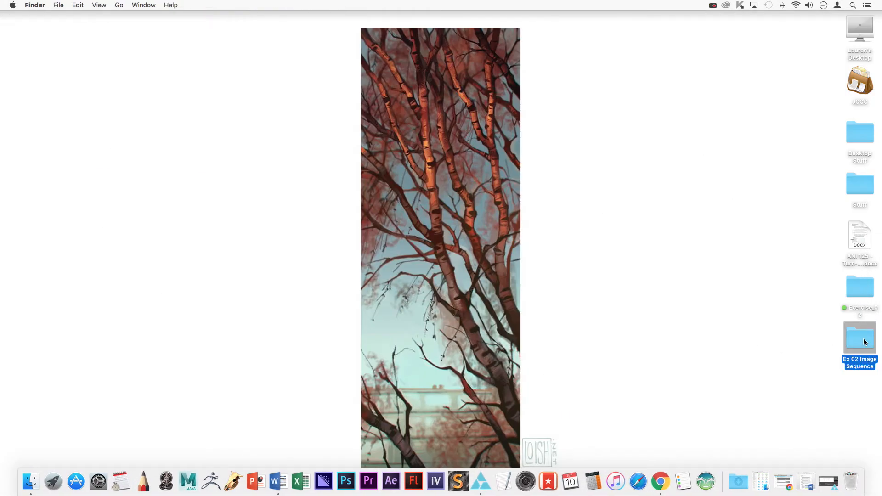
double_click(863, 343)
left_click_drag(477, 268, 737, 443)
scroll(447, 380, "down", 15)
scroll(447, 379, "up", 10)
scroll(447, 380, "up", 5)
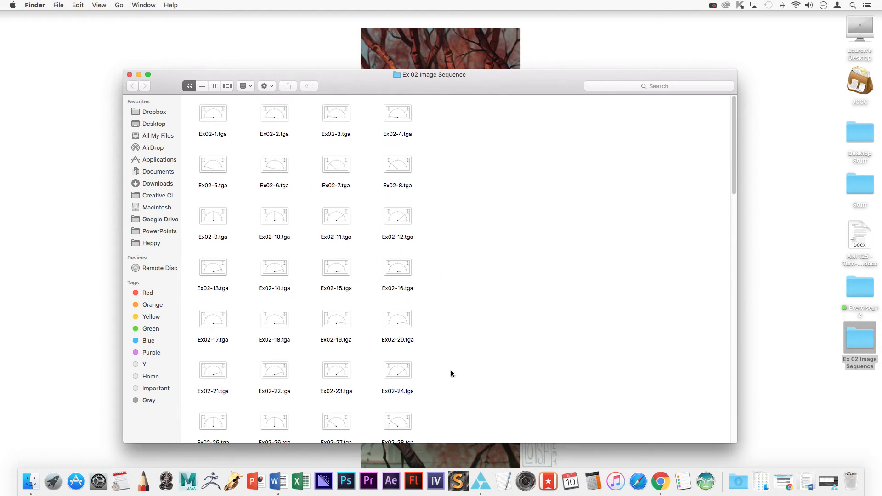
left_click(130, 75)
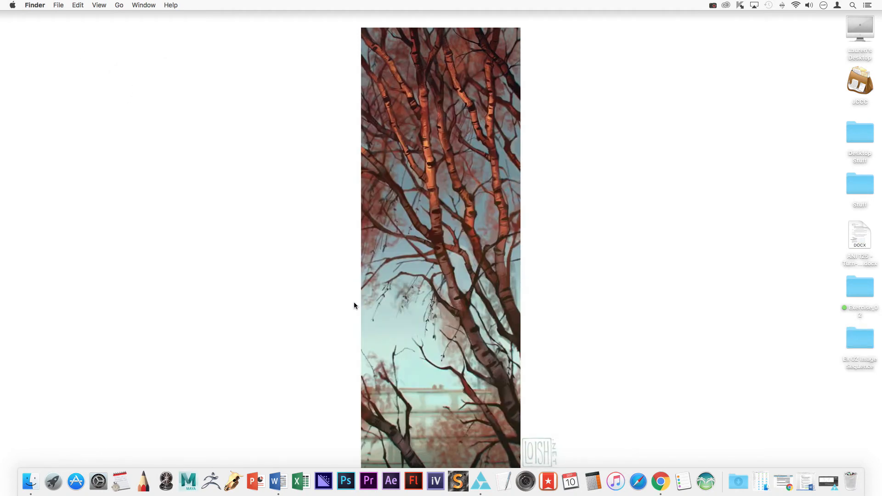
Launch Adobe Media Encoder CC from the Dock and start adding a source to the empty queue.
left_click(324, 481)
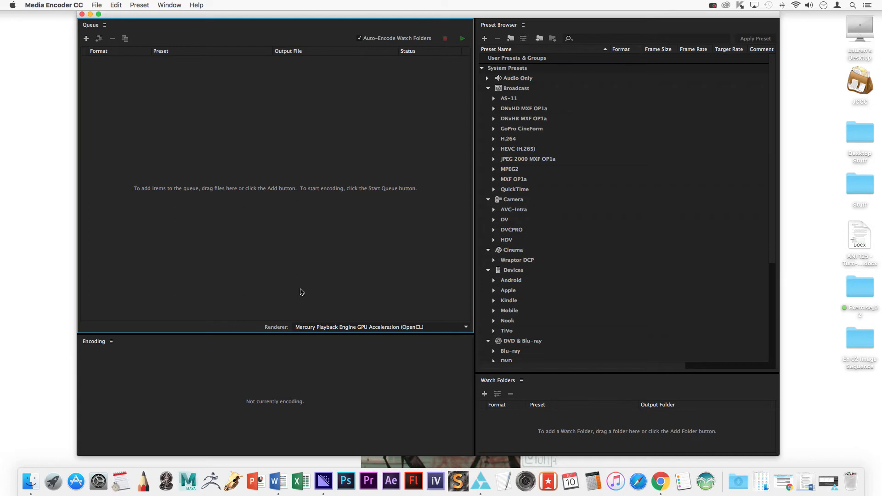
left_click(84, 36)
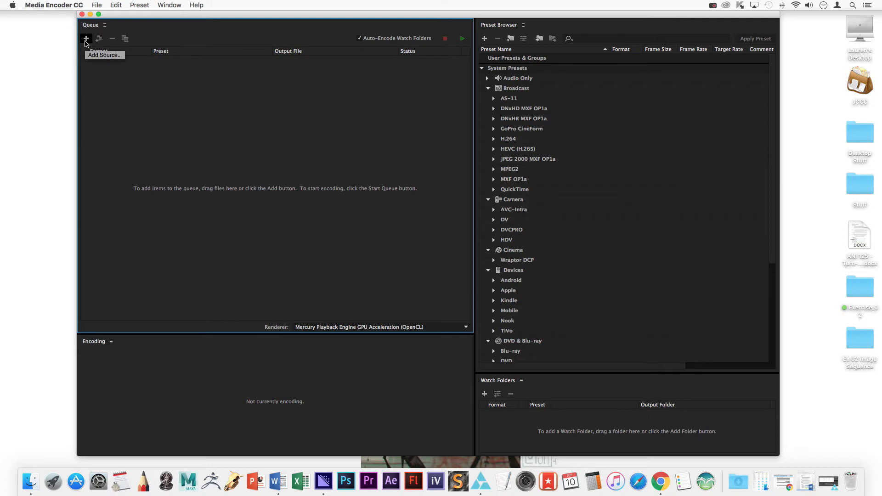
Import Ex02-1.tga from Desktop/Ex 02 Image Sequence as a Targa file sequence, sorted by name.
left_click(85, 40)
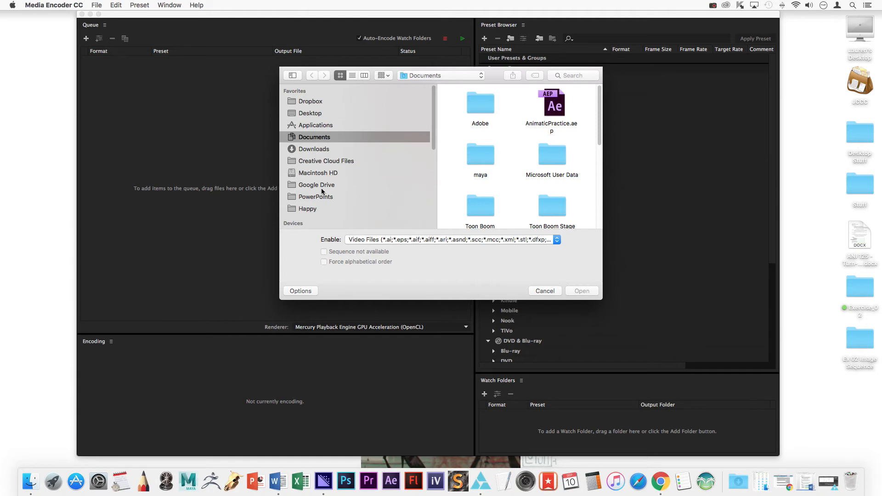
left_click(312, 114)
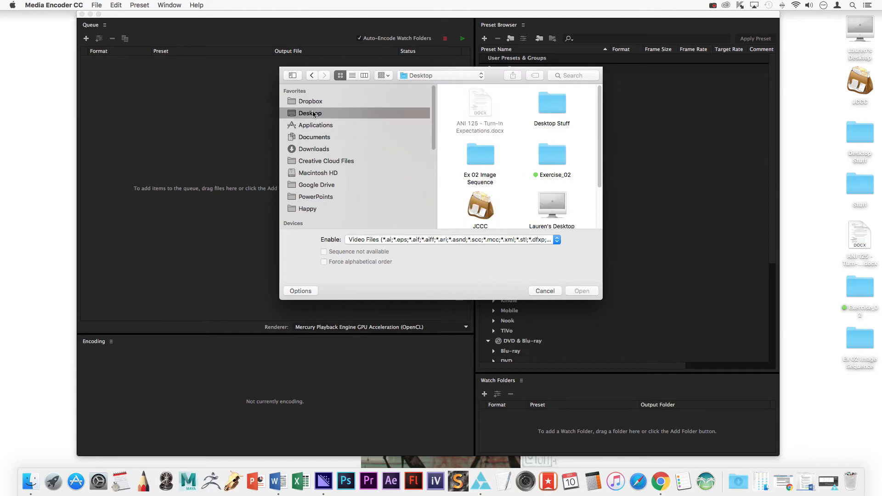
double_click(475, 160)
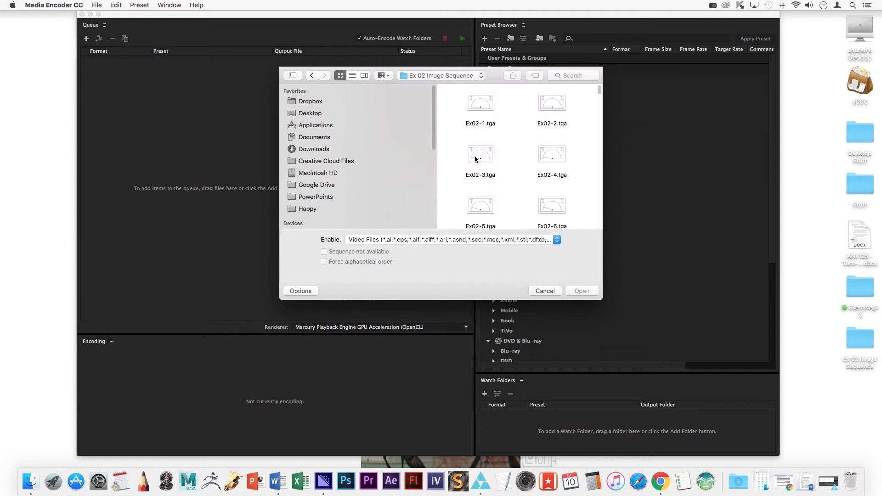
left_click(485, 106)
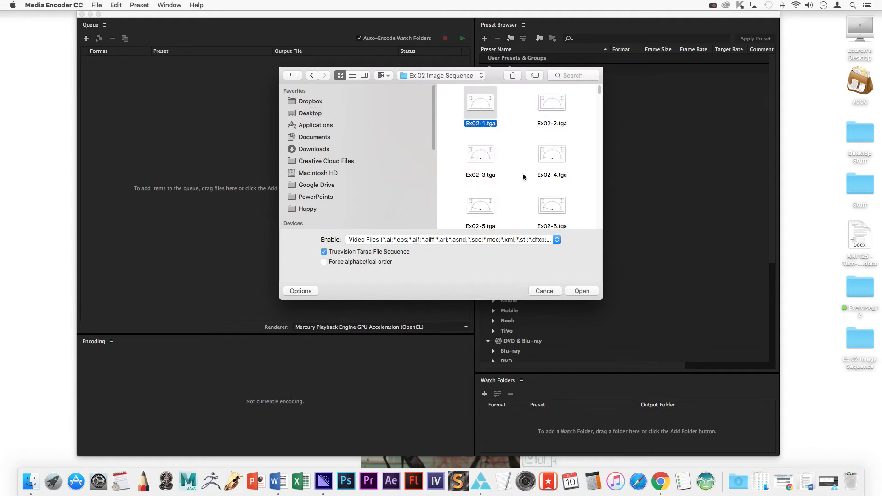
right_click(515, 97)
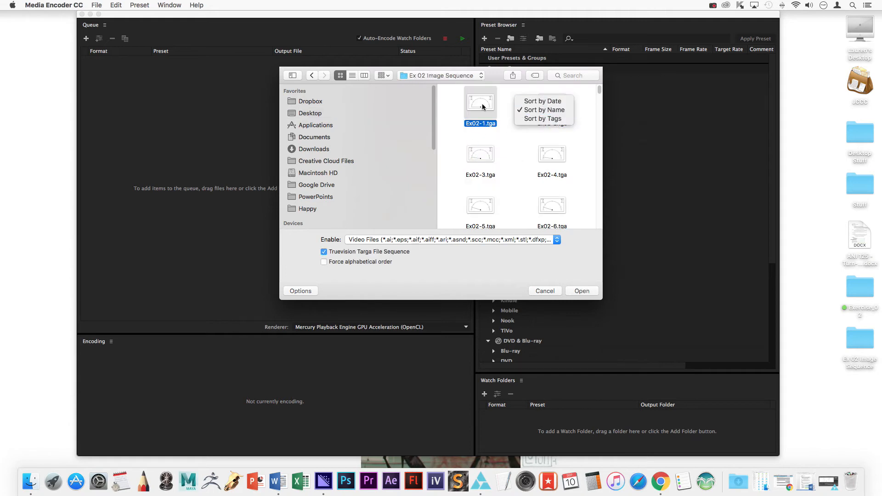
left_click(545, 110)
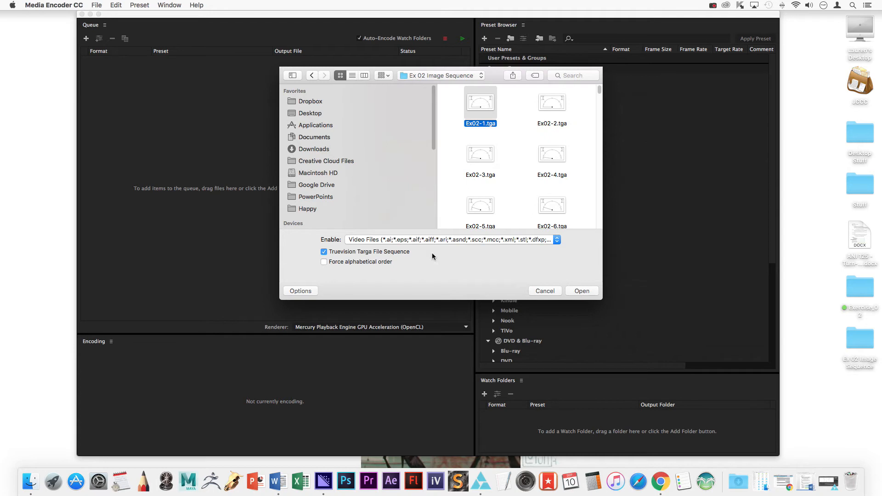
left_click(583, 291)
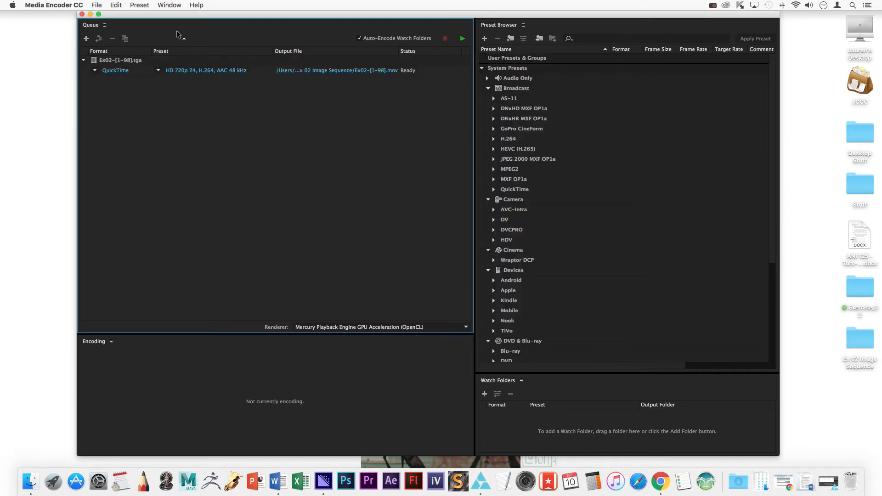
Select the Ex02-[1-98].tga queue item and show its Format options.
left_click(99, 61)
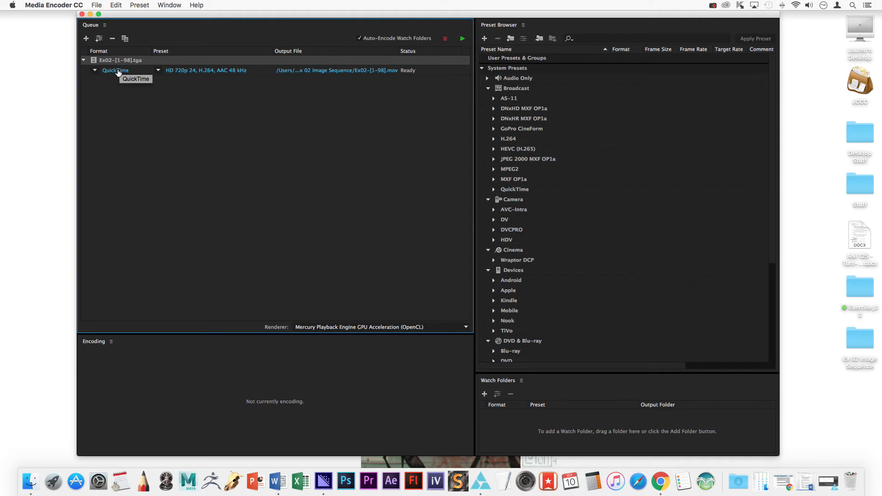
left_click(96, 71)
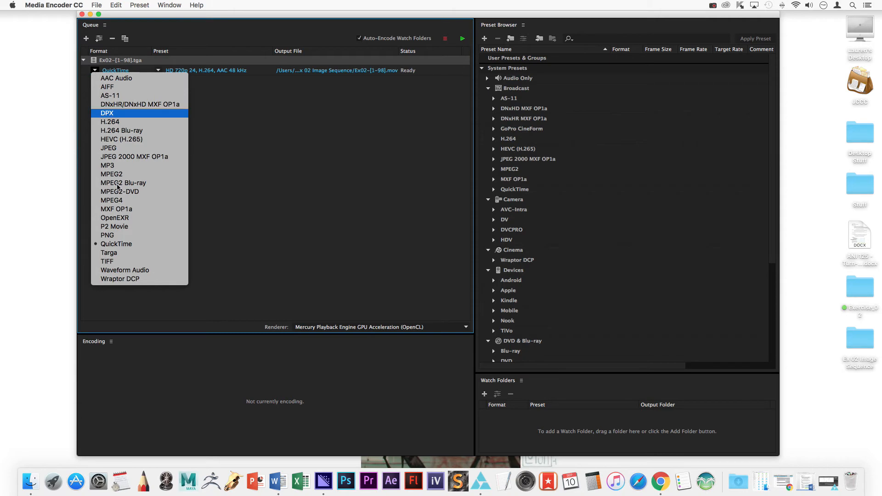
Keep QuickTime format with the HD 720p 24, H.264, AAC 48 kHz preset.
left_click(132, 246)
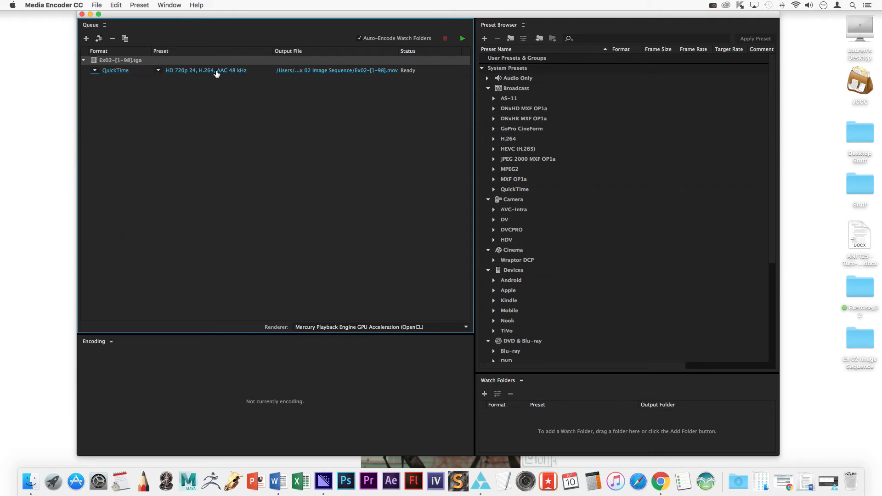
left_click(158, 71)
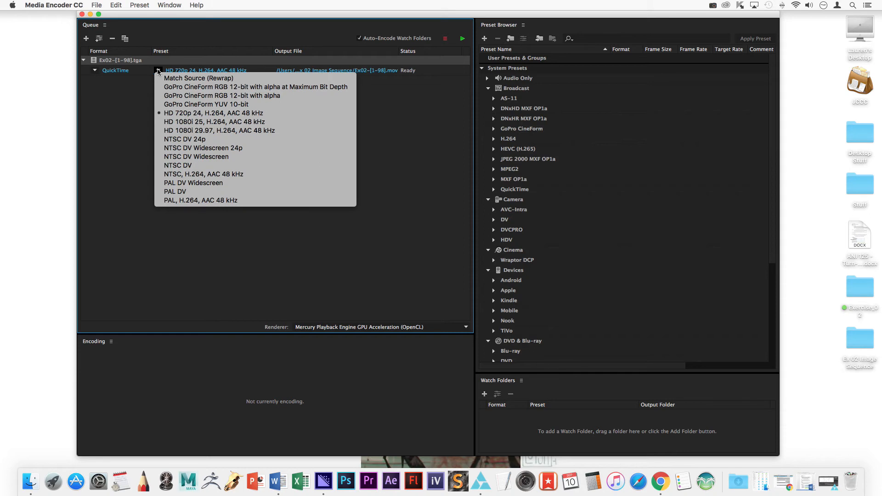
left_click(180, 115)
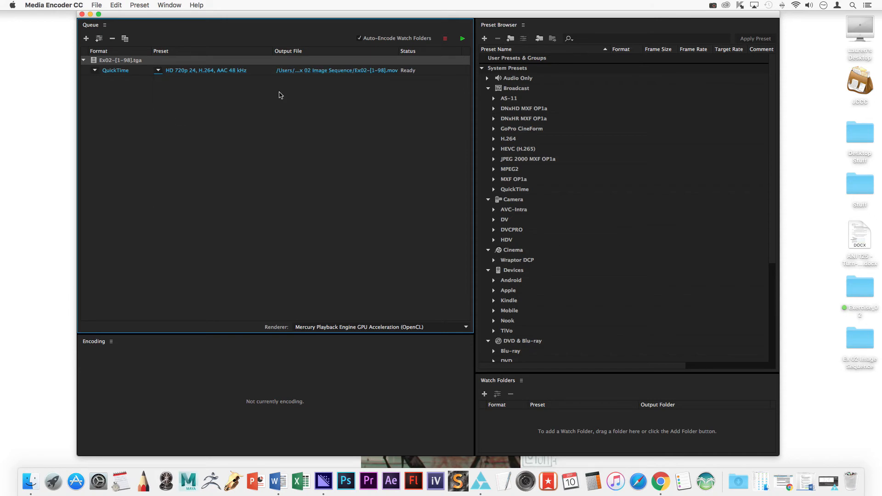
Rename the output .mov to the student's name plus ANI125_Ex02 and save it to the Desktop.
left_click(330, 71)
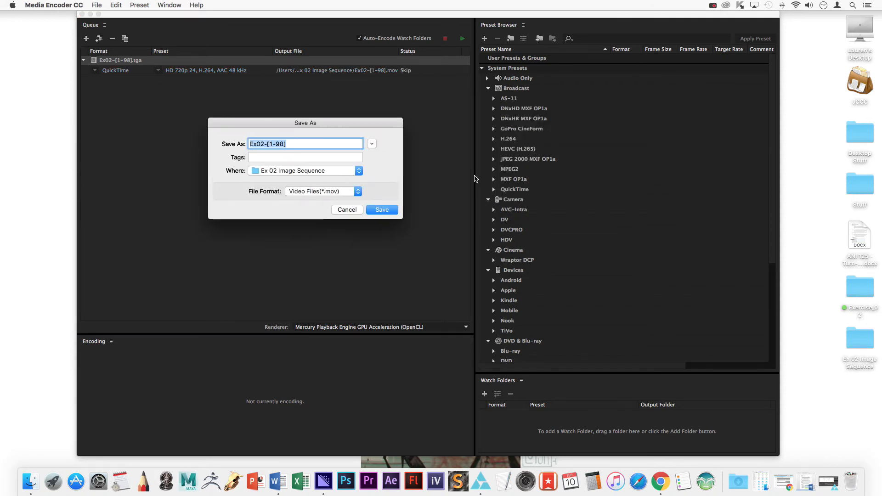
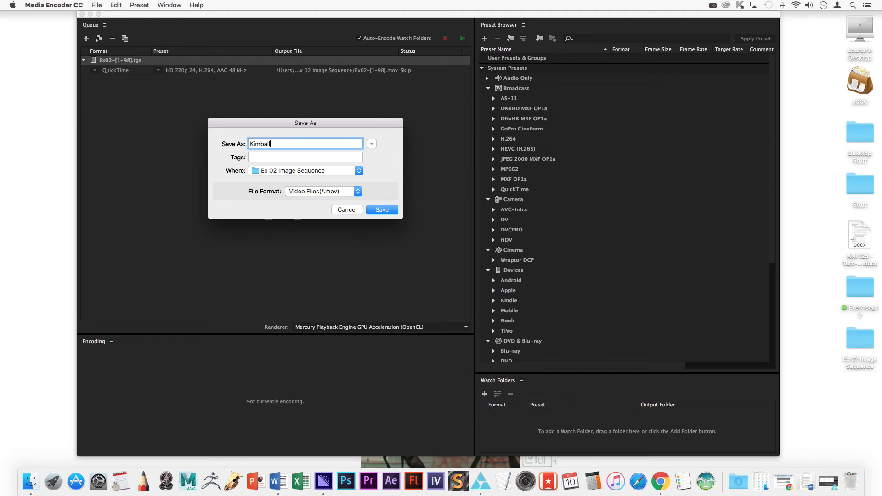
left_click(283, 171)
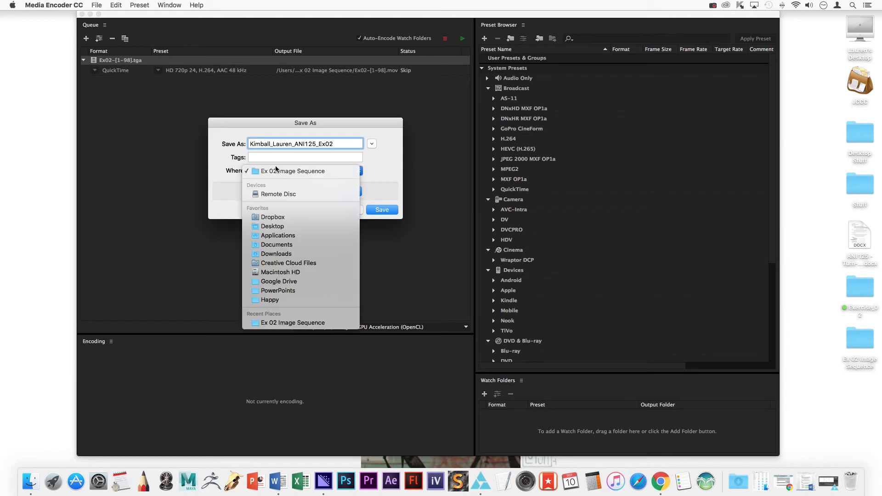
left_click(276, 216)
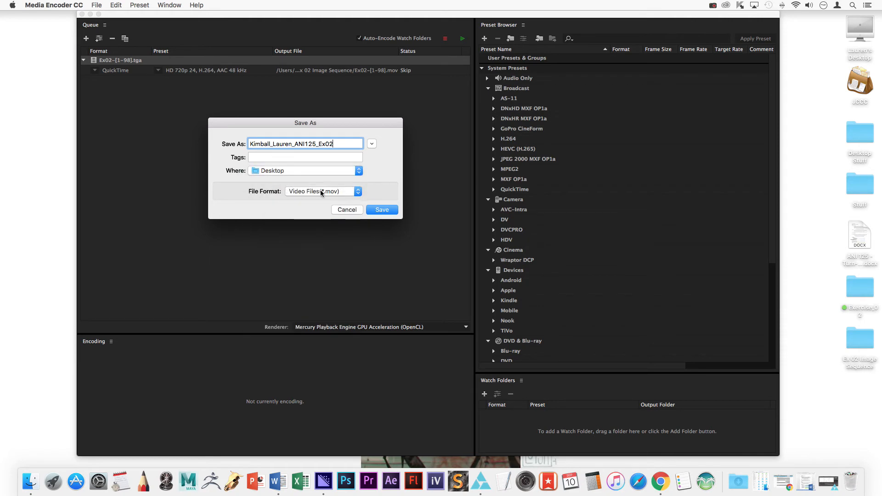
left_click(382, 210)
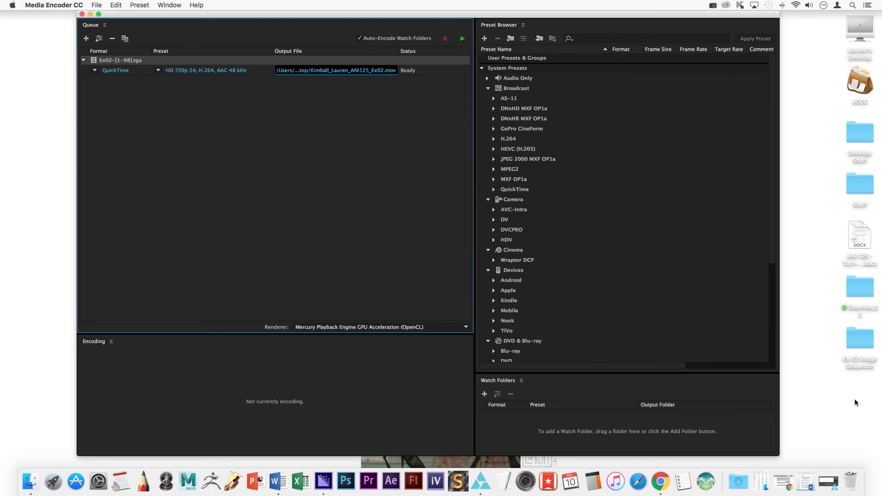
Encode the Ex02 TGA sequence to a QuickTime .mov and select the exported movie on the desktop.
left_click_drag(394, 14, 324, 4)
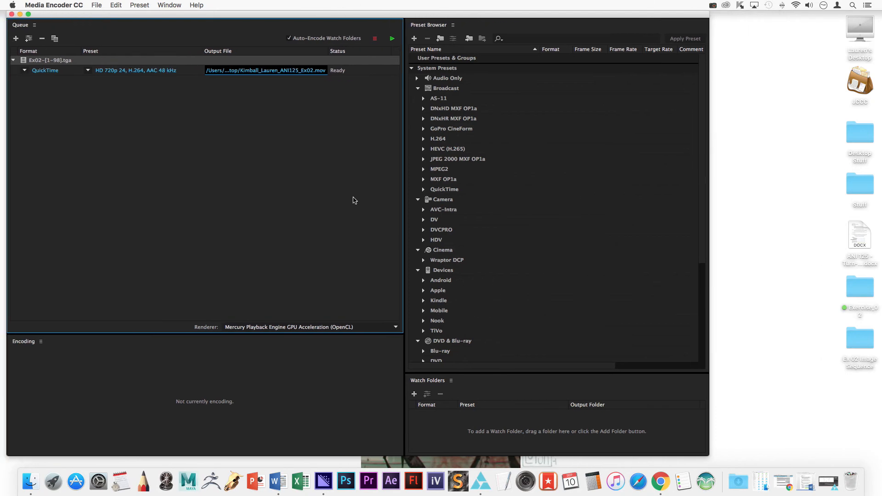
left_click(392, 39)
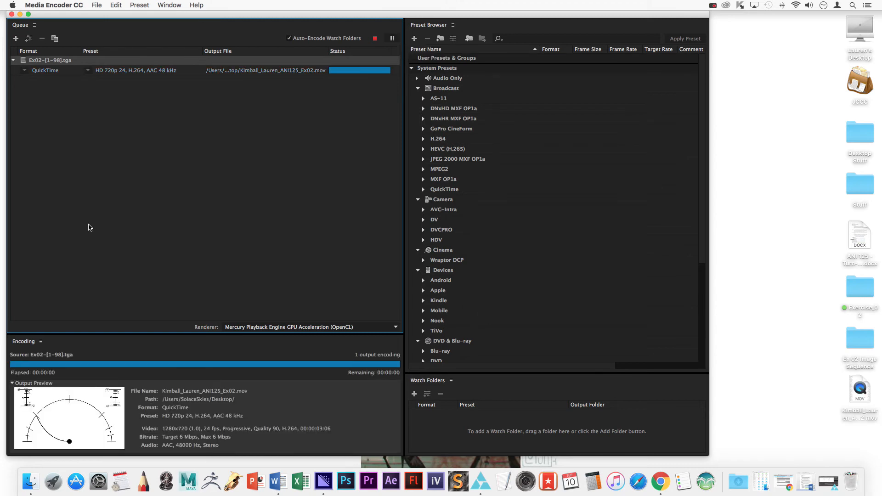
left_click(848, 431)
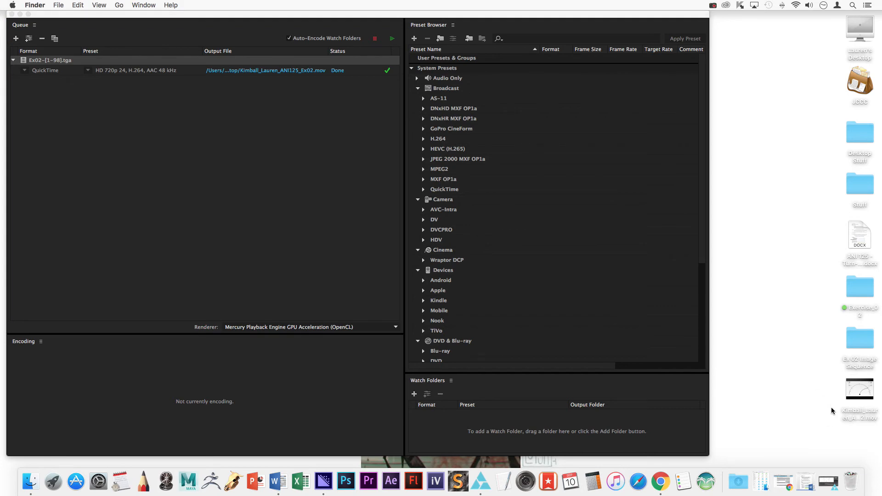
left_click(859, 420)
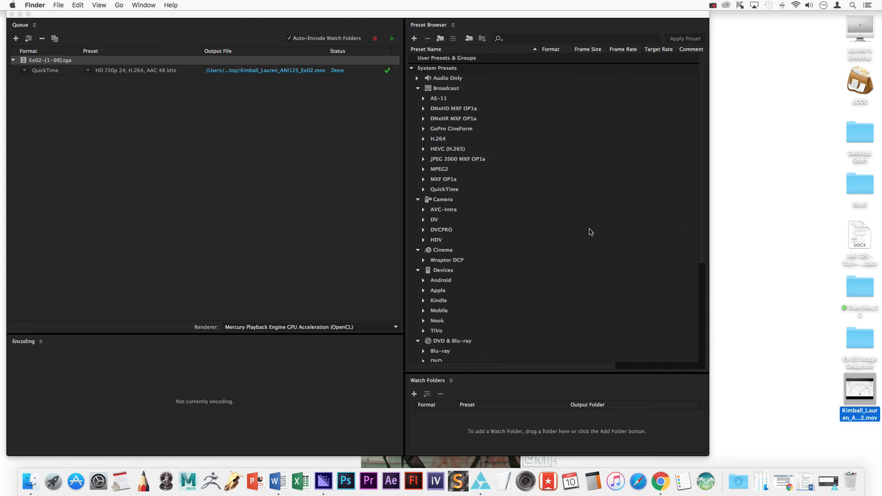
Minimize Media Encoder and open the ANI125_Ex02 .mov in QuickTime Player.
left_click(19, 14)
right_click(853, 395)
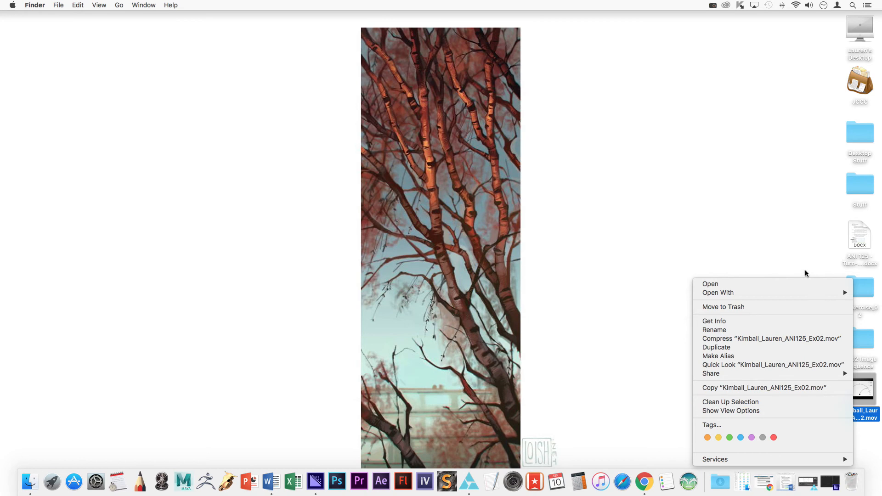
mouse_move(803, 293)
left_click(594, 297)
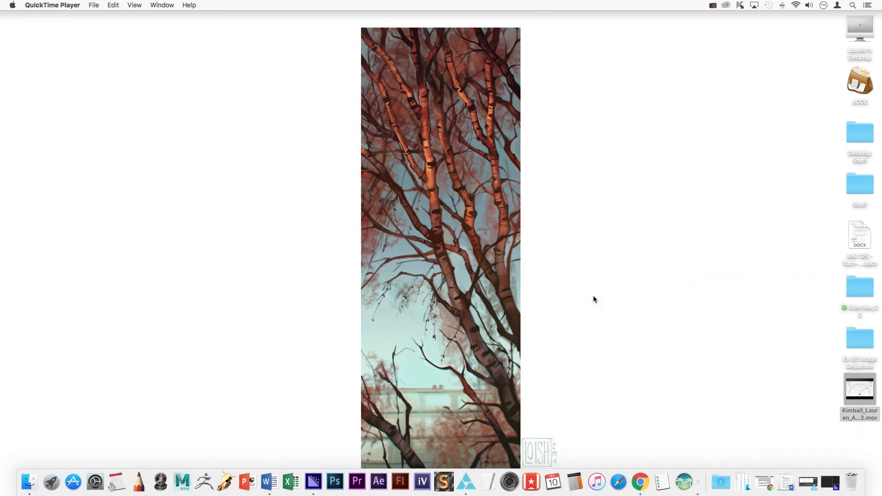
Play, pause and rewind the pendulum movie to review the animation, then close it.
left_click(315, 325)
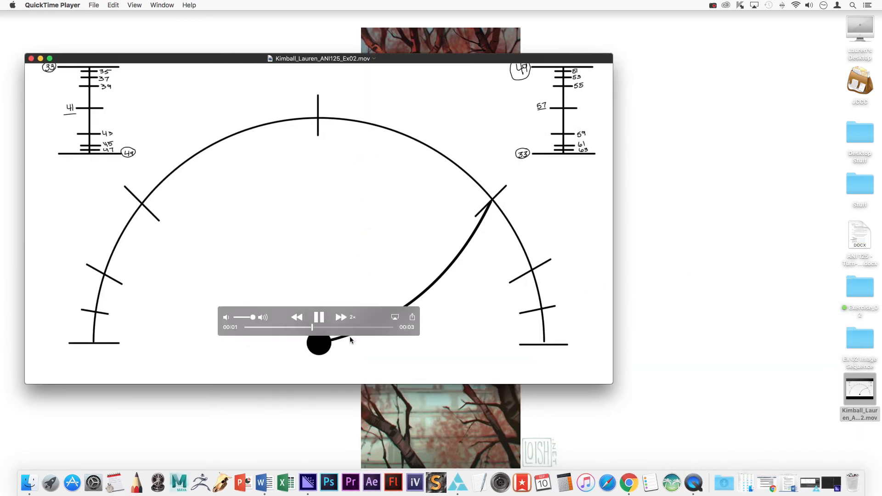
left_click(313, 363)
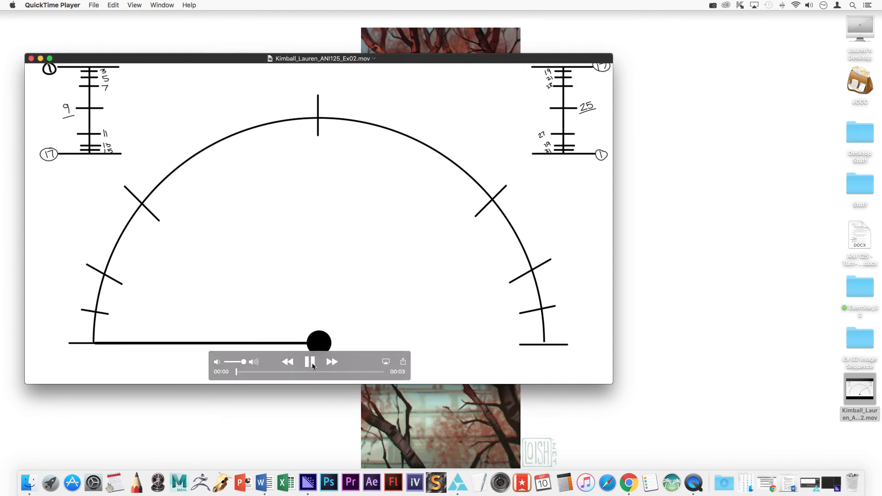
left_click(311, 362)
left_click(312, 363)
left_click(295, 363)
left_click(310, 362)
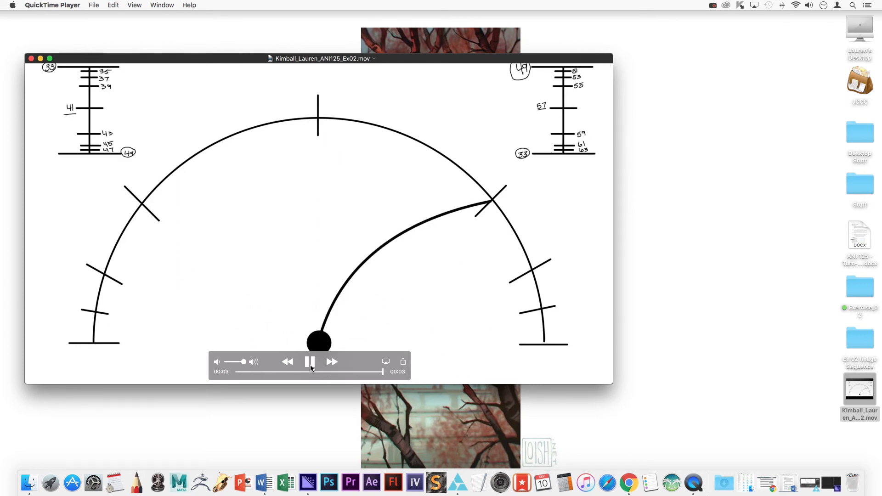
left_click(310, 363)
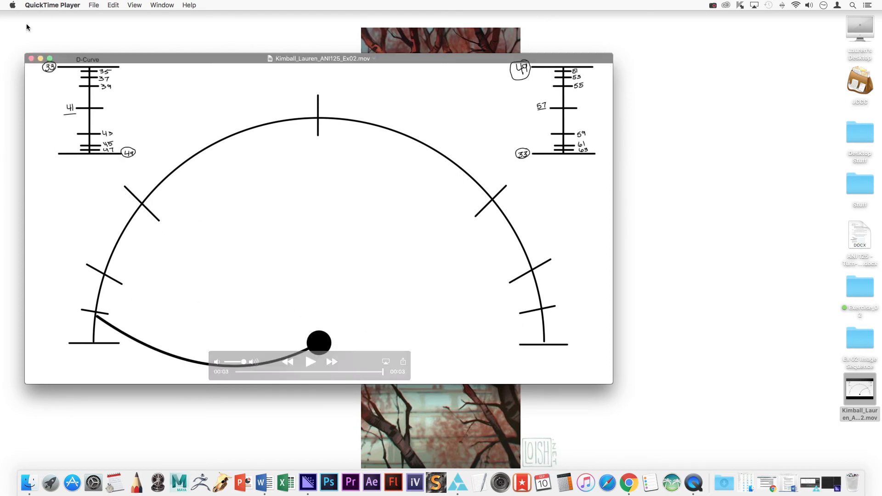
left_click(31, 58)
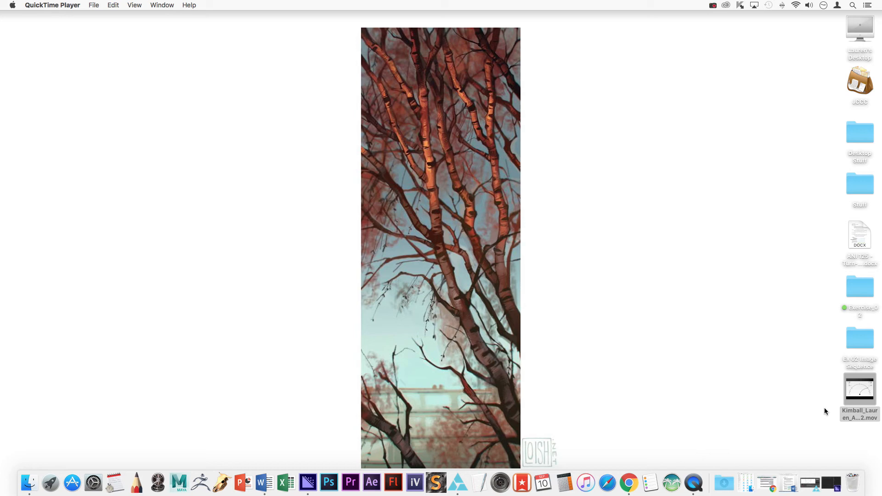
Bring Chrome back and open the Exercise 02 folder in the course Dropbox.
left_click(764, 481)
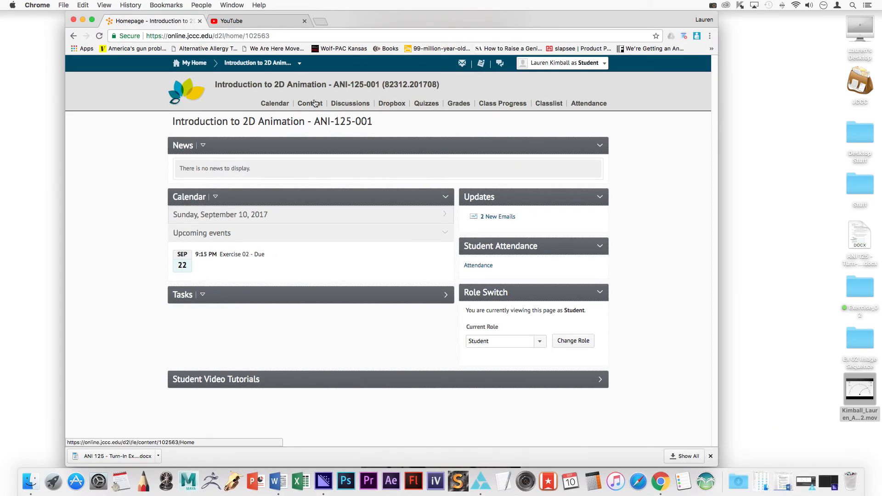
left_click(396, 108)
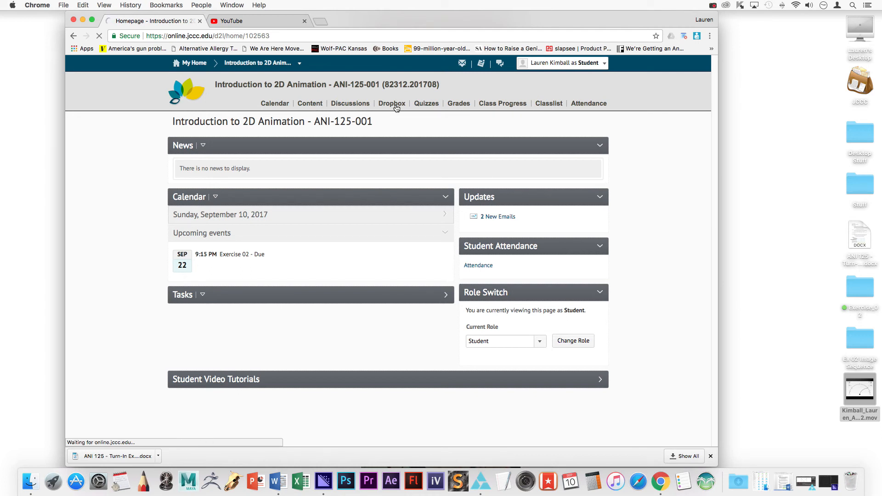
left_click(196, 302)
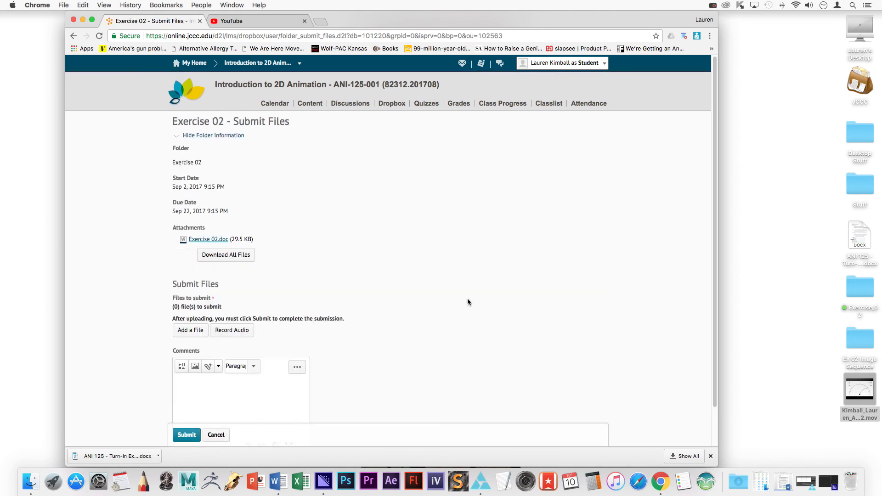
scroll(467, 302, "down", 2)
Upload the ANI125_Ex02 .mov, submit it, and review the confirmation email status.
left_click(191, 288)
left_click_drag(859, 390, 412, 132)
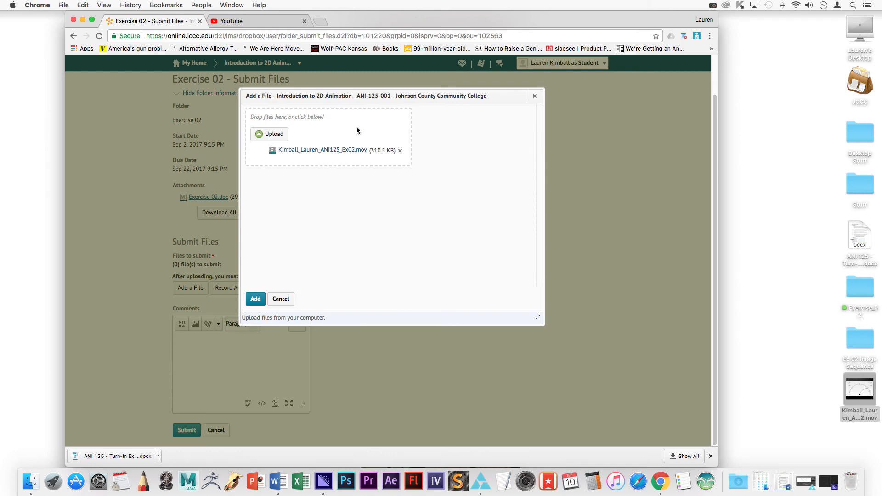
left_click(255, 299)
left_click(192, 436)
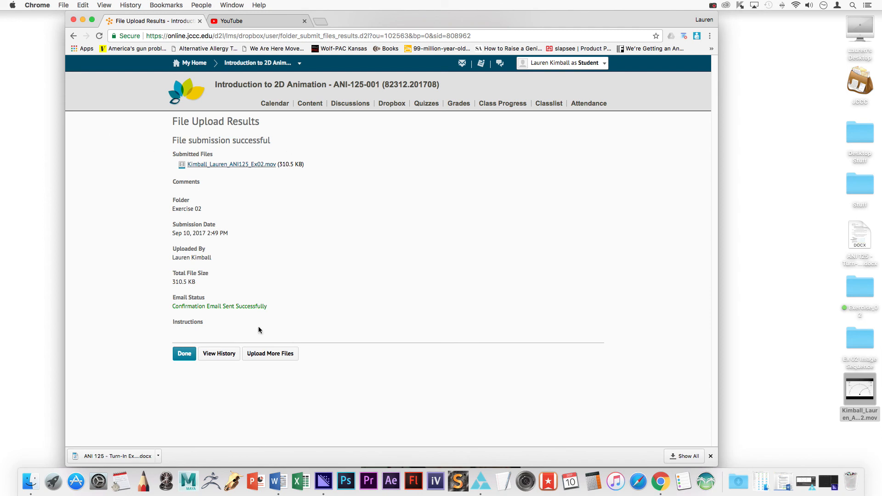
left_click_drag(186, 306, 257, 306)
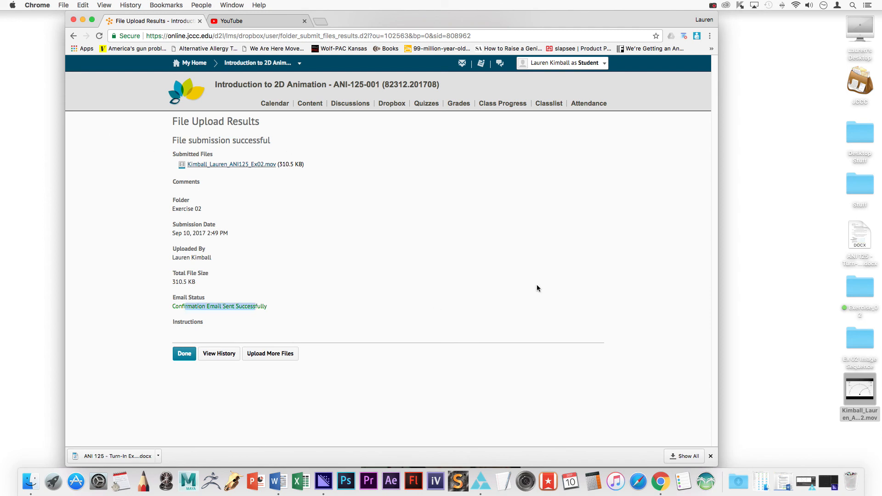
left_click(519, 262)
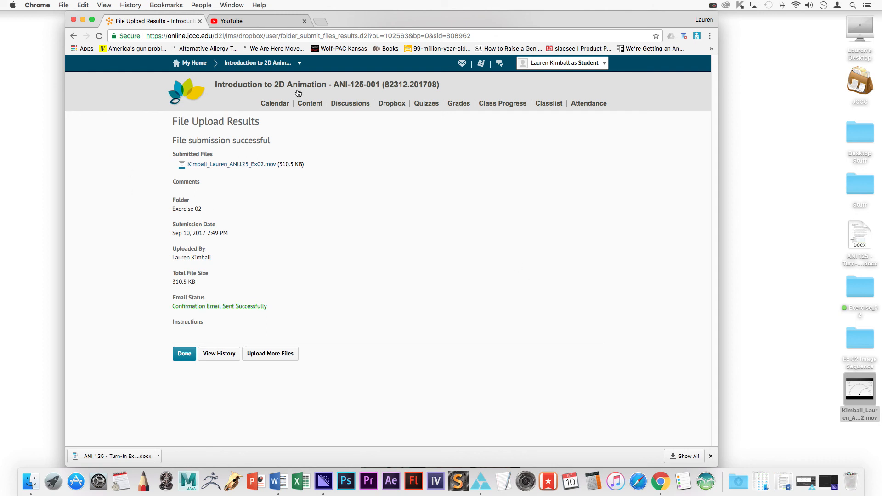
From the course home page, check the submission receipt in the message notifications.
left_click(299, 88)
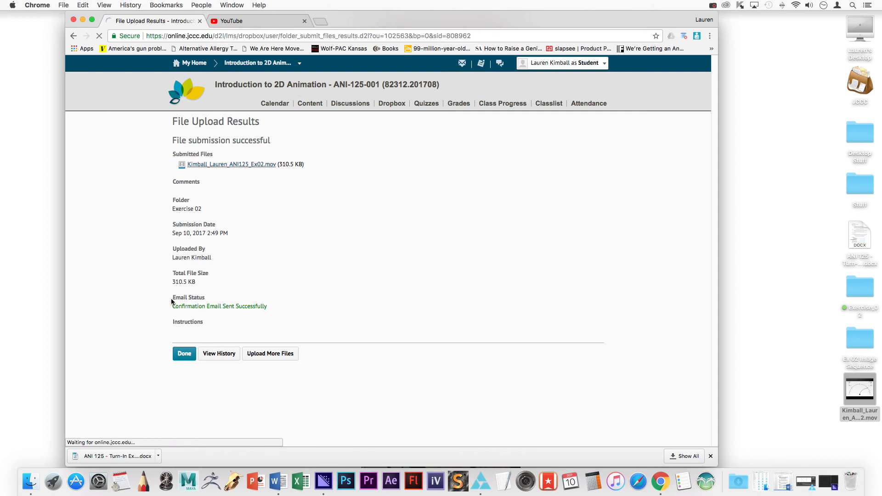
left_click(468, 66)
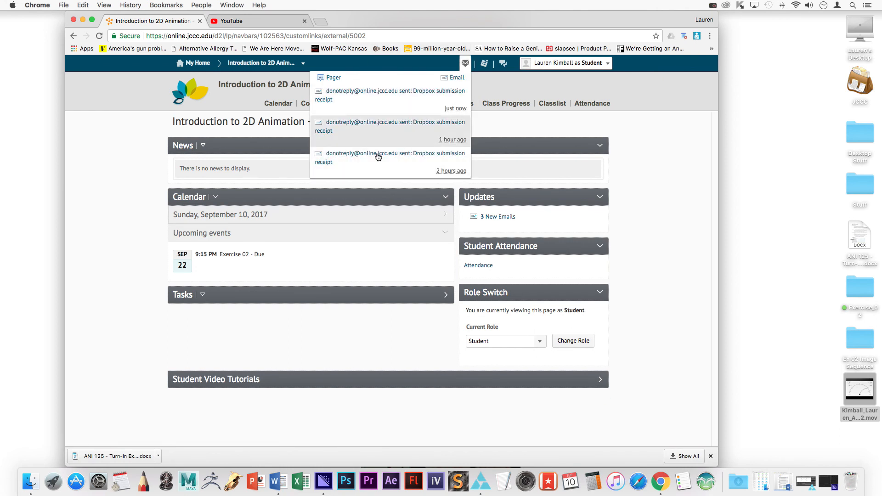
left_click(649, 158)
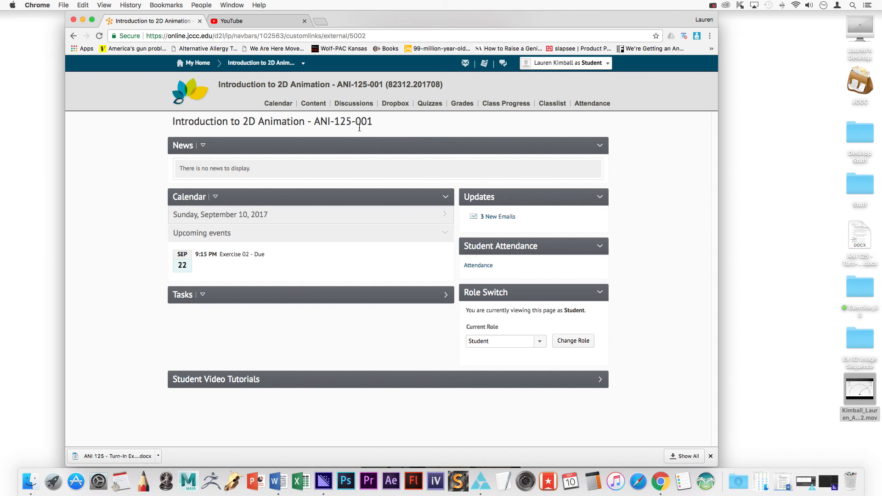
Check the Exercise 02 submission history in the Dropbox folders list.
left_click(395, 104)
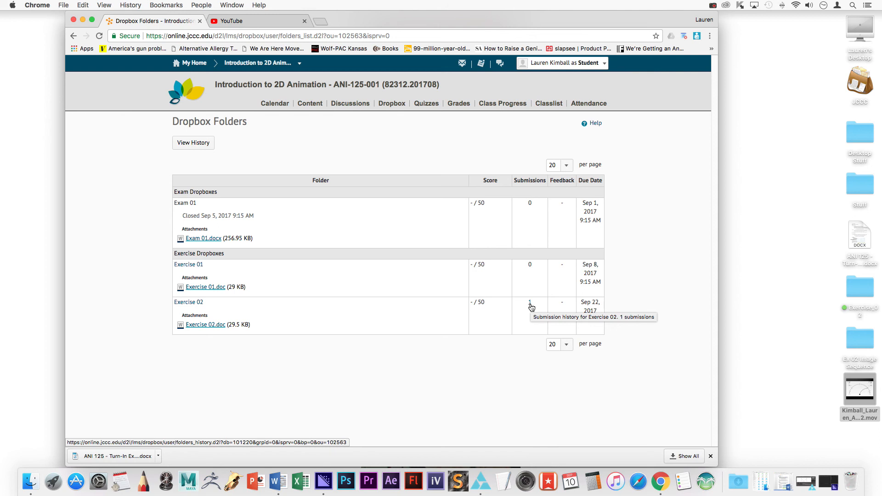
left_click(530, 305)
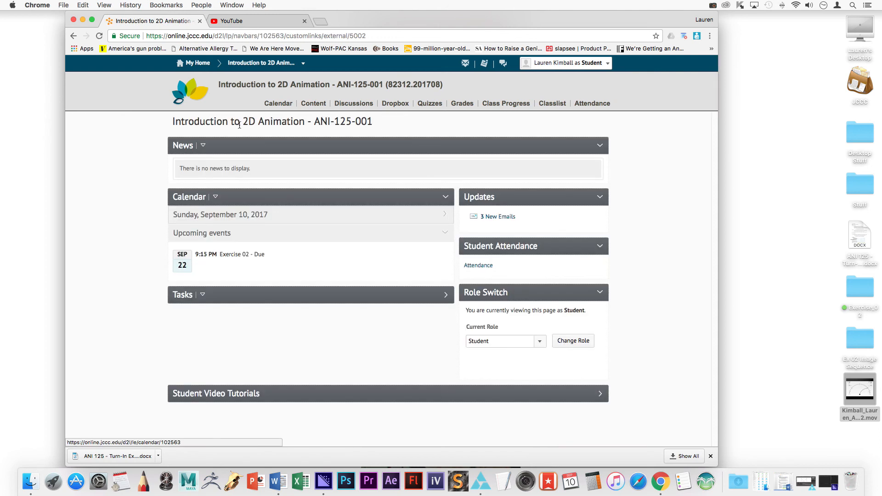
mouse_move(859, 412)
left_mouse_down()
mouse_move(793, 393)
mouse_move(858, 412)
left_mouse_up()
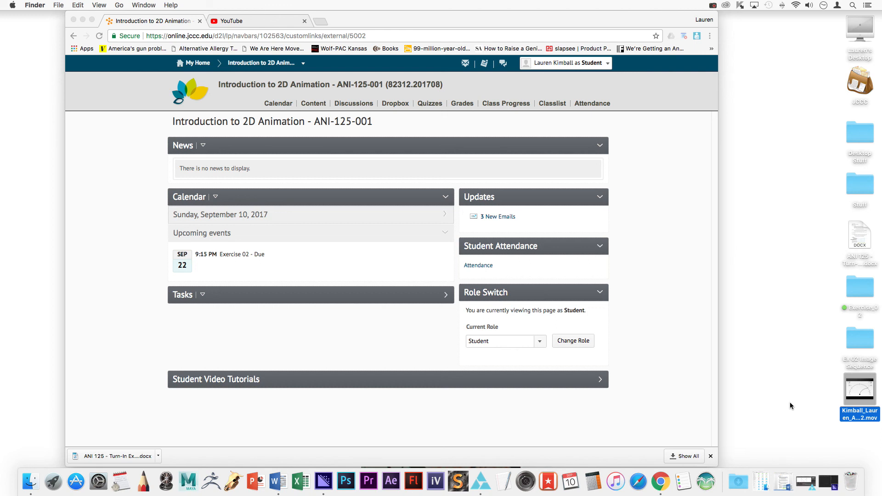
right_click(866, 417)
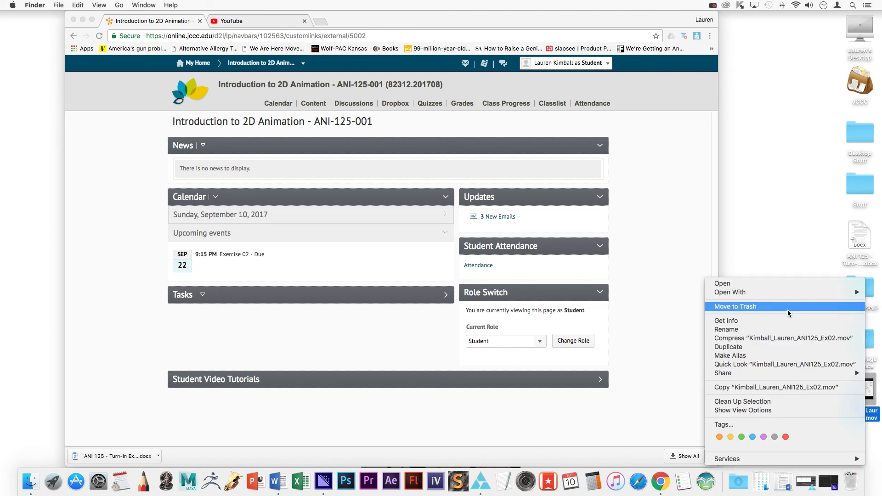